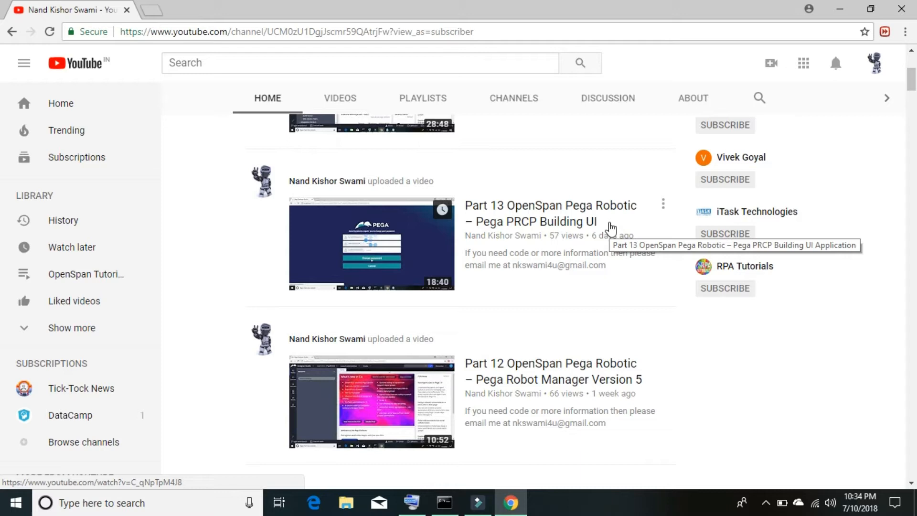
Step: Close Chrome and start the 'Pega Platform 7.4.0 Login' desktop shortcut
left_click(901, 9)
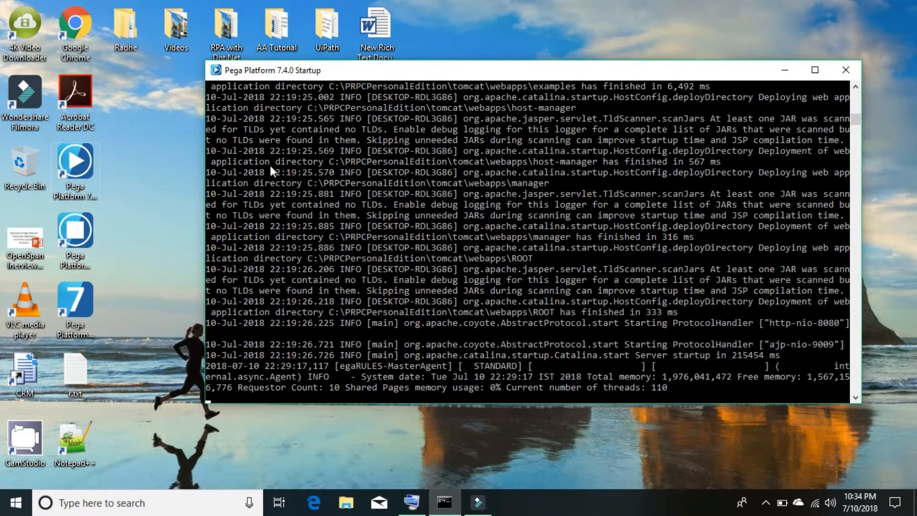
left_click(78, 289)
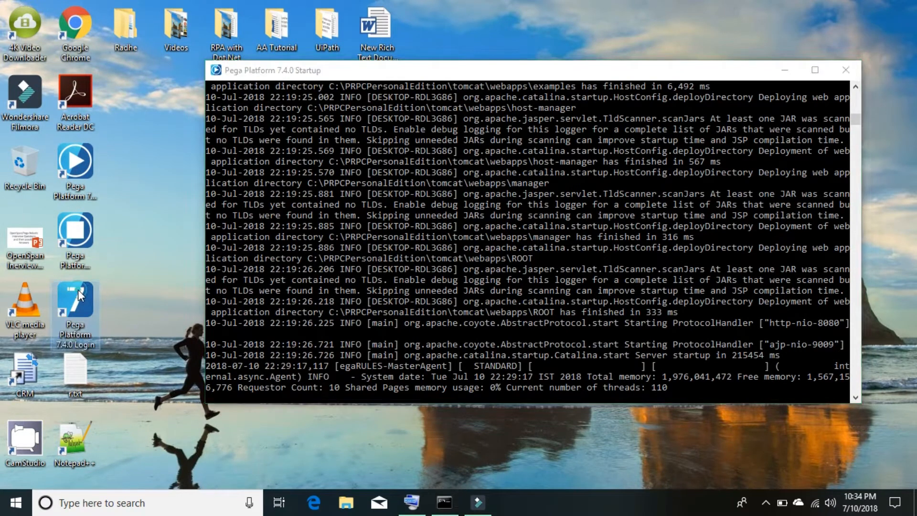
double_click(78, 292)
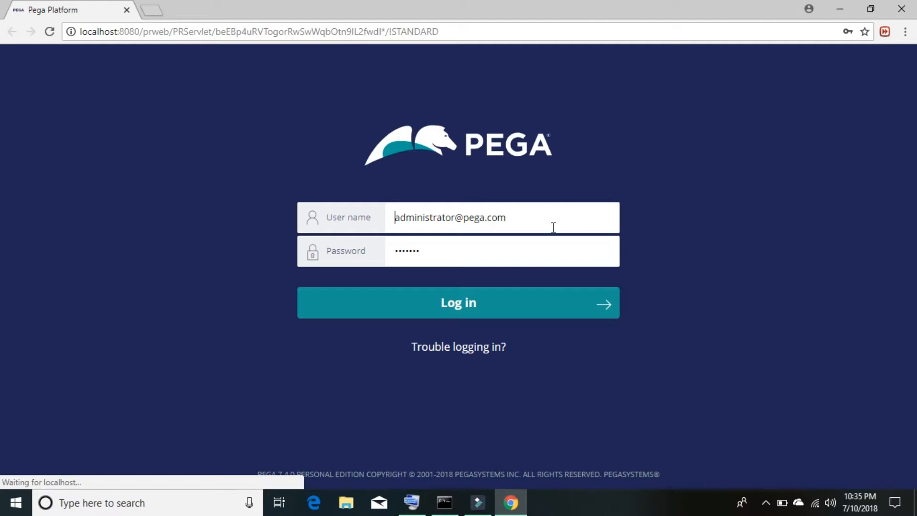
Step: Replace the prefilled user name with the administrator's e-mail login, typing '@' via On-Screen Keyboard, and log in
left_click_drag(547, 226, 394, 221)
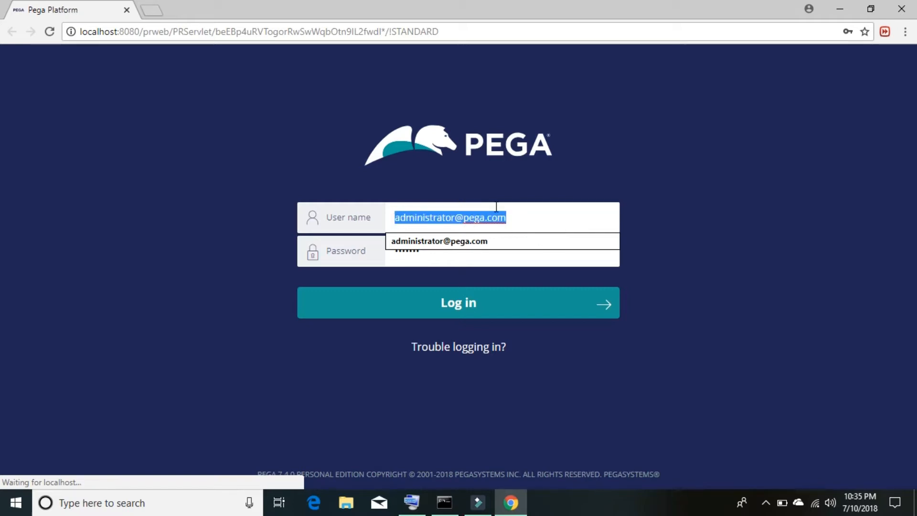
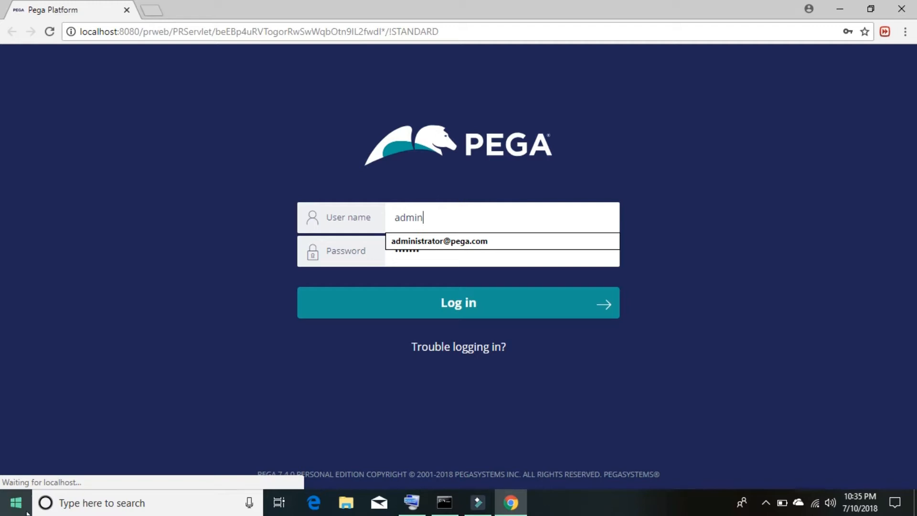
left_click(422, 512)
left_click_drag(590, 302, 649, 374)
left_click(546, 454)
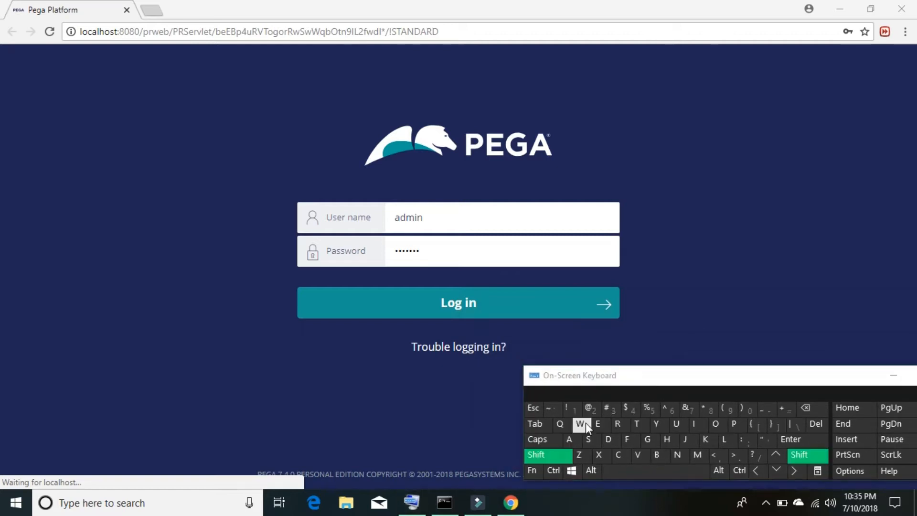
left_click(592, 409)
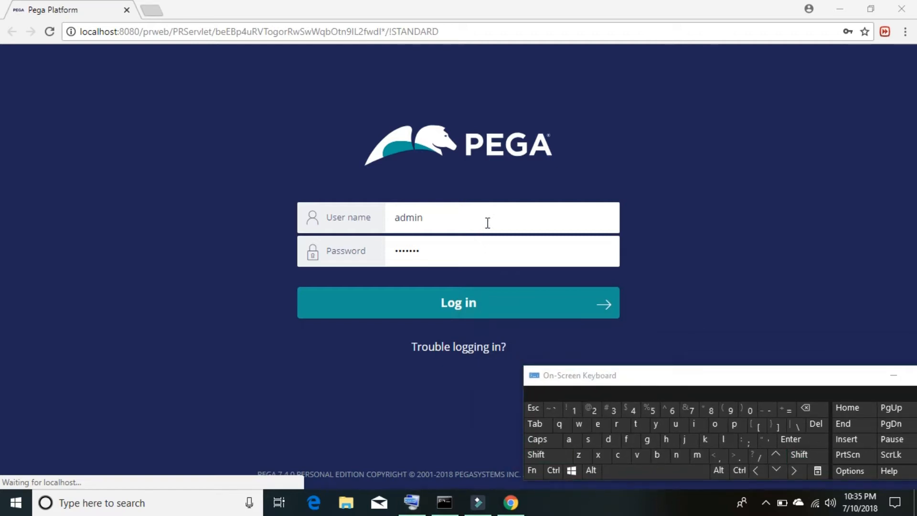
left_click(486, 222)
left_click(550, 455)
left_click(593, 410)
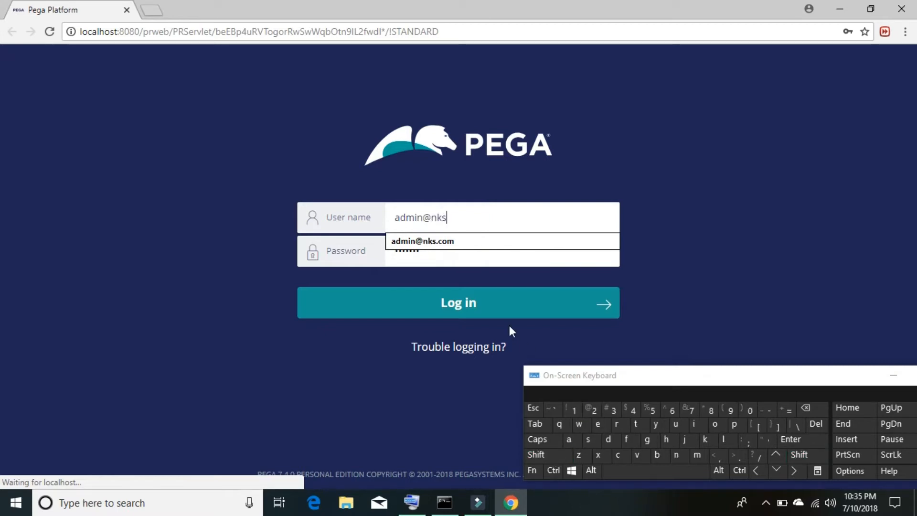
left_click(450, 240)
left_click(459, 303)
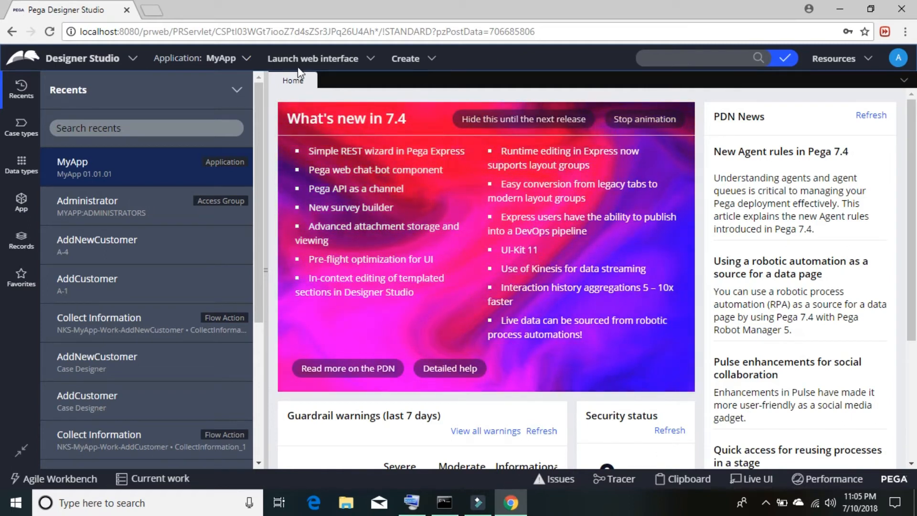
Step: Check the Launch web interface menu, then open the Application: MyApp menu
left_click(371, 59)
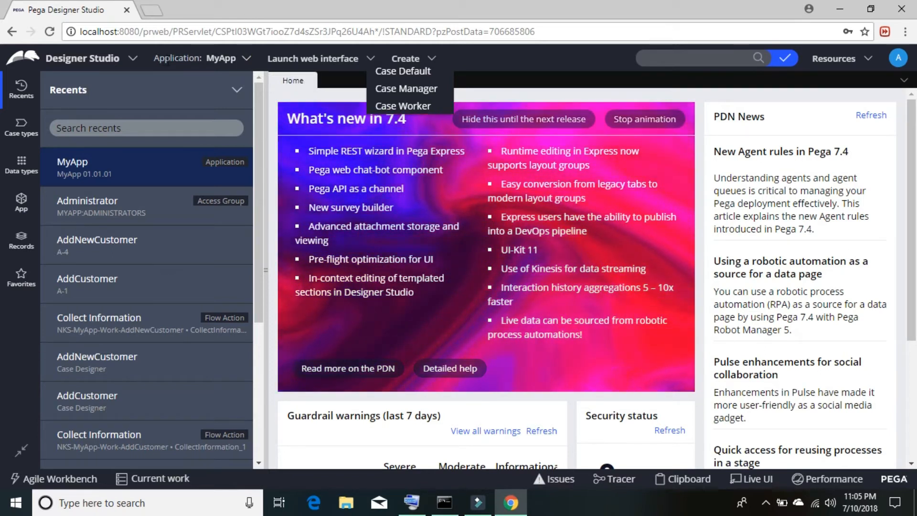
left_click(247, 60)
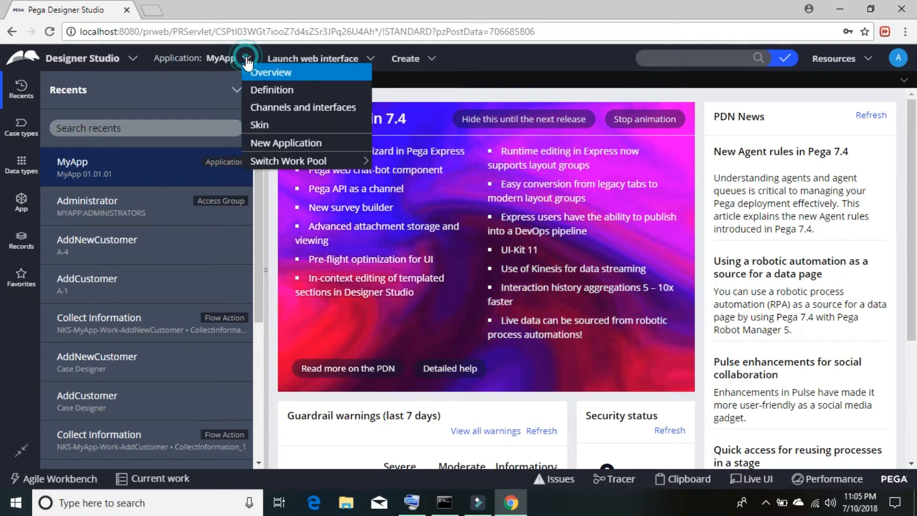
Step: In the MyApp definition, add built-on application PegaRoboticAutomationConsole version 02.01.01 and save
left_click(261, 89)
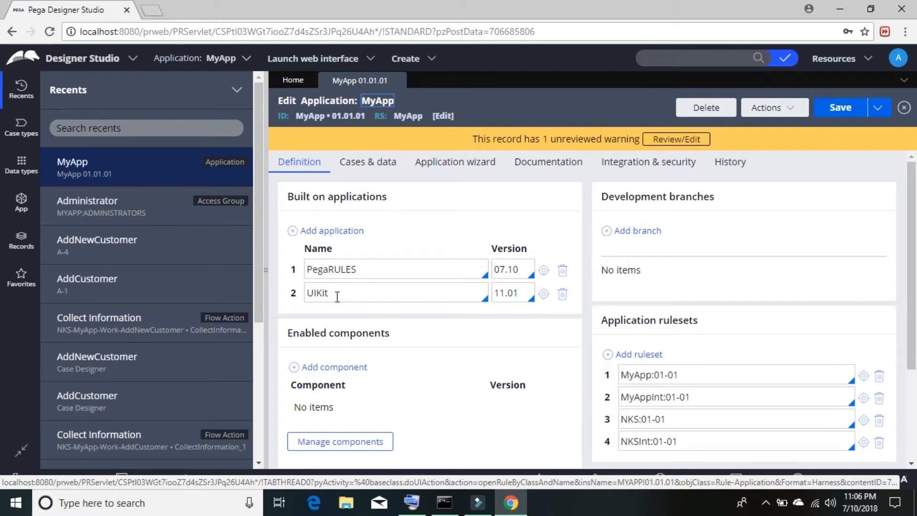
left_click(349, 234)
left_click(477, 317)
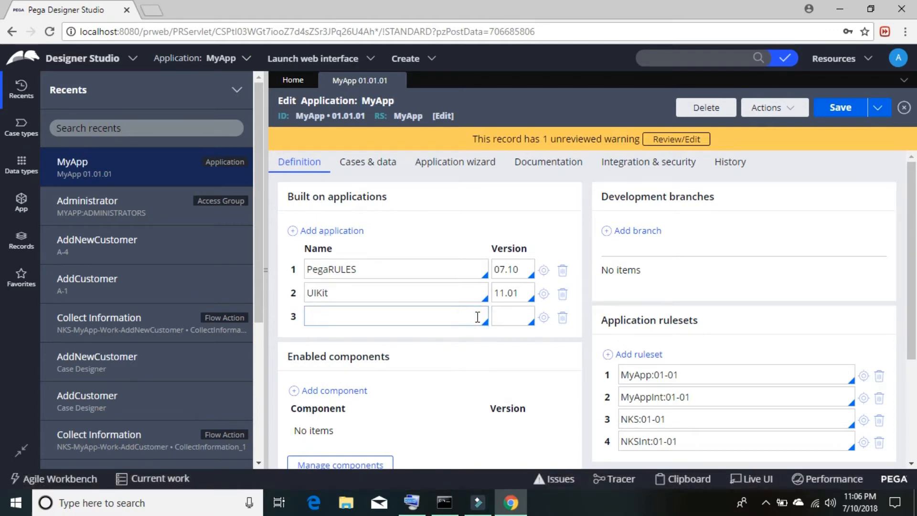
key("Down")
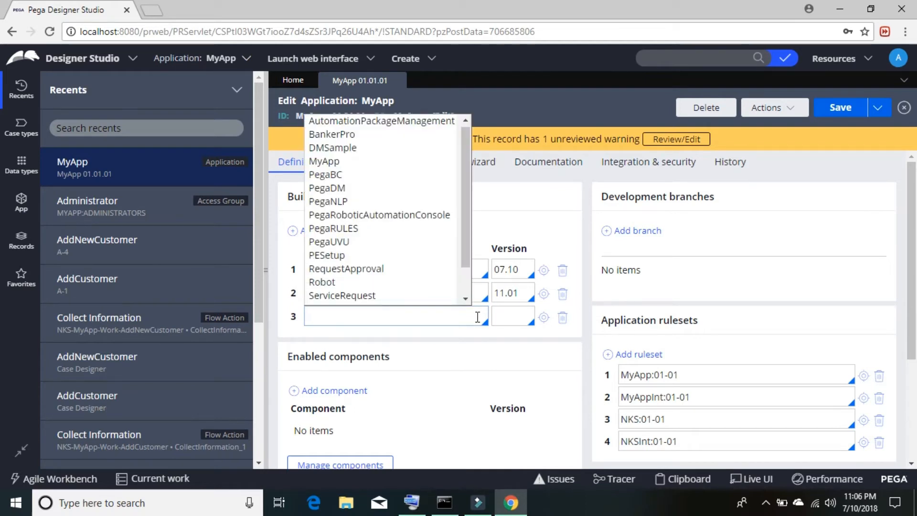
left_click(380, 216)
left_click(524, 320)
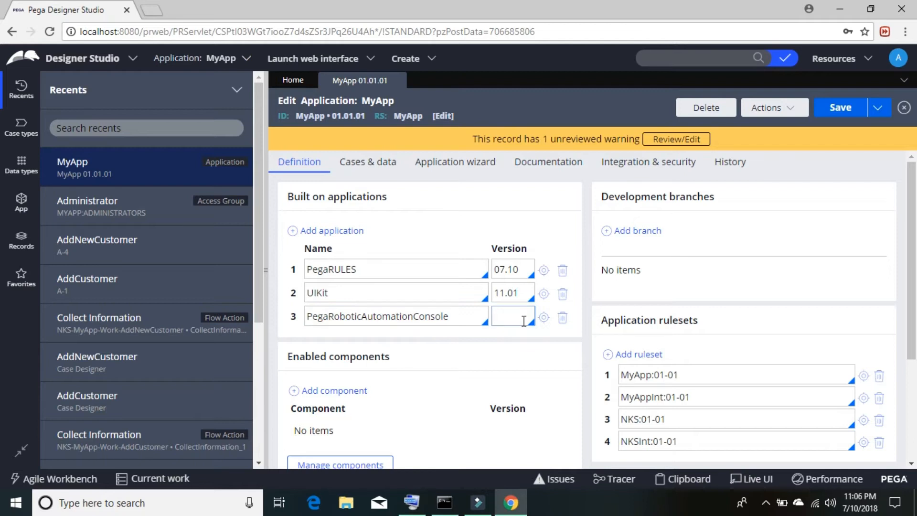
left_click(524, 321)
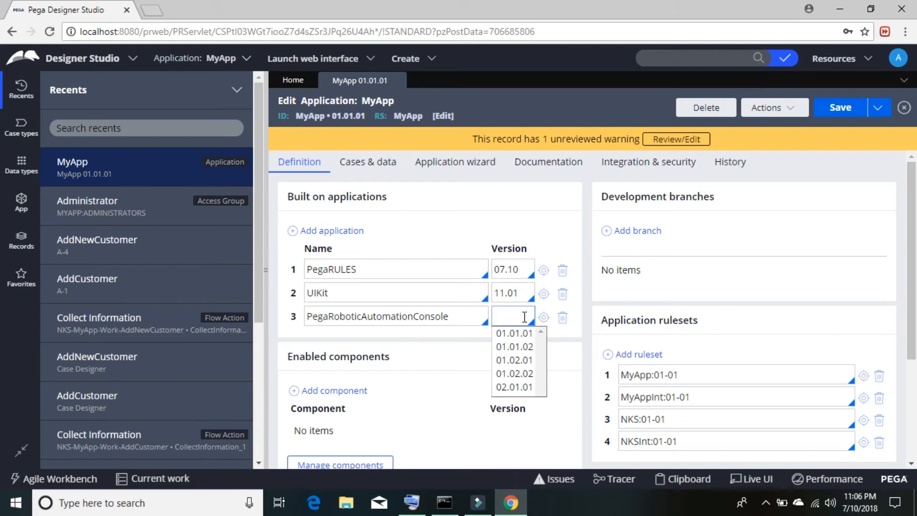
left_click(514, 387)
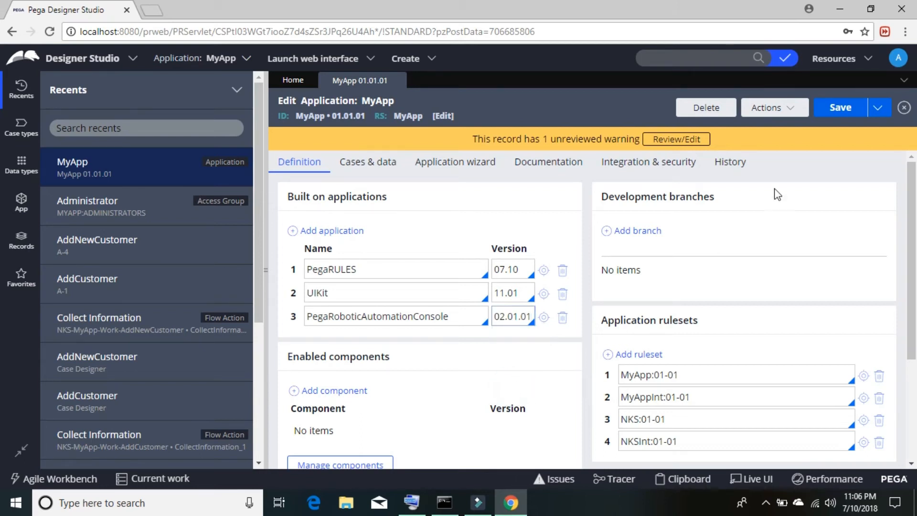
left_click(843, 108)
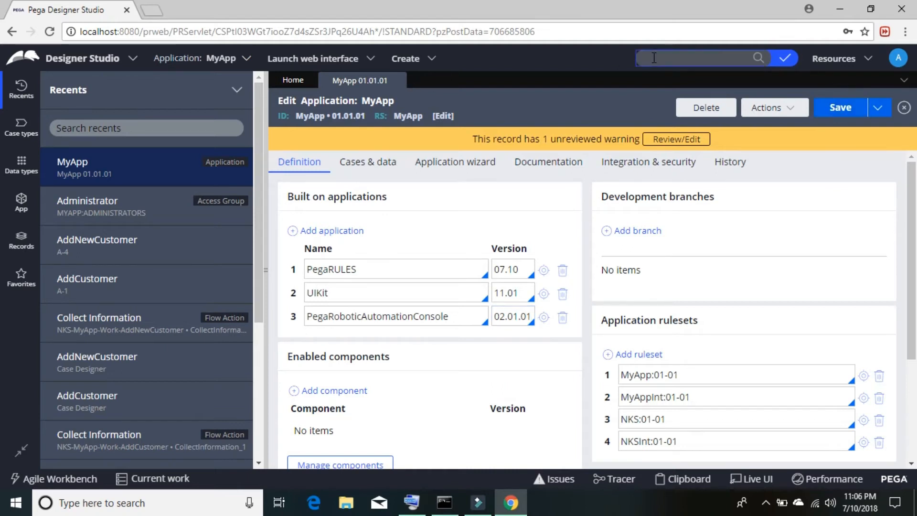
Step: Add pyRoboticConsole as a new portal in the Administrator access group and save it
left_click(899, 60)
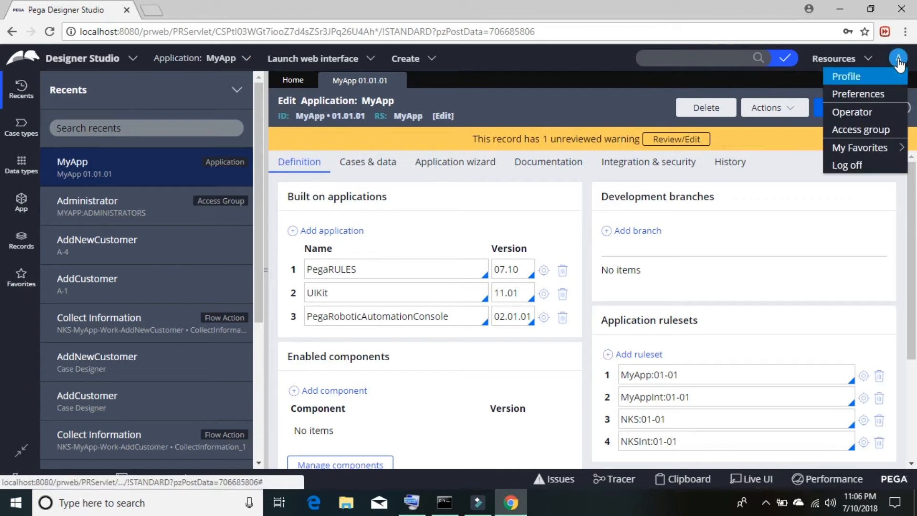
left_click(882, 130)
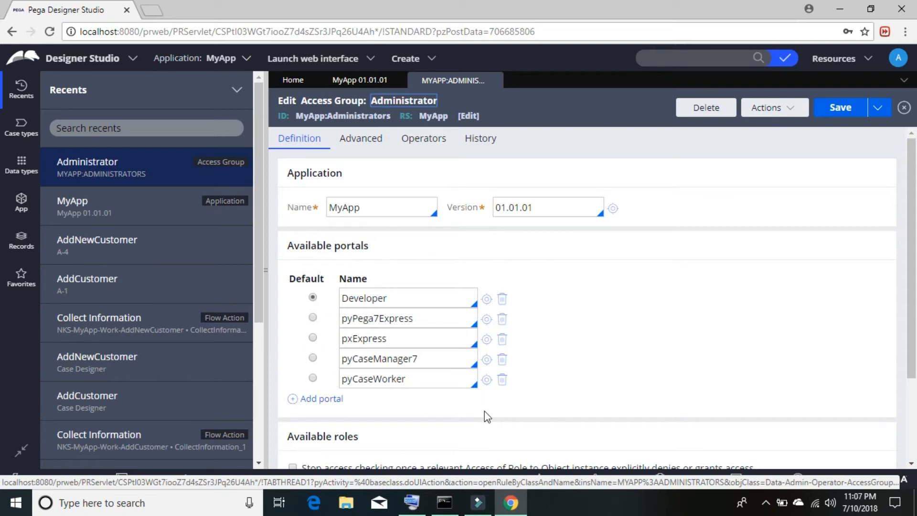
left_click(319, 398)
left_click(380, 404)
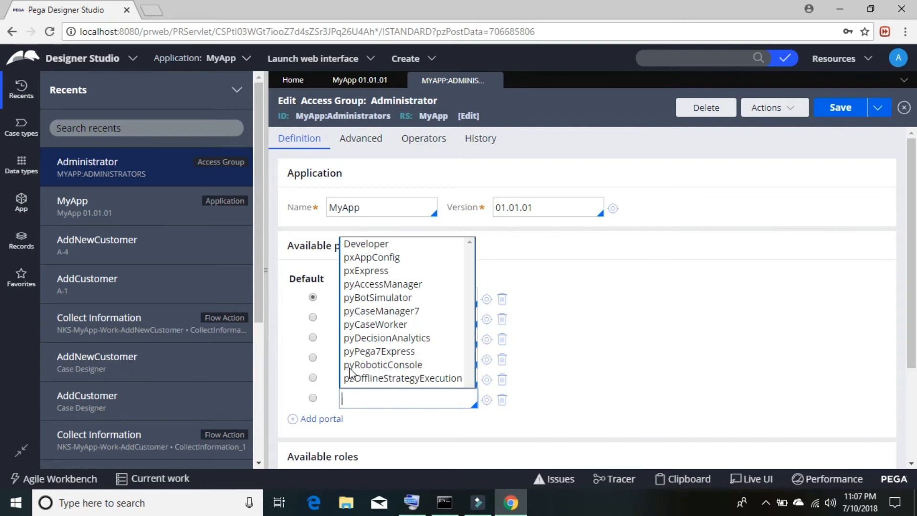
left_click(407, 366)
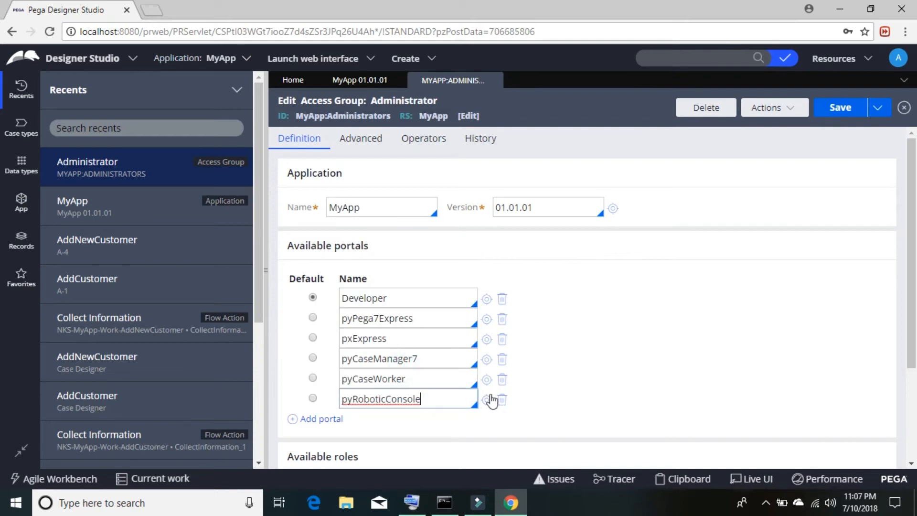
left_click(846, 112)
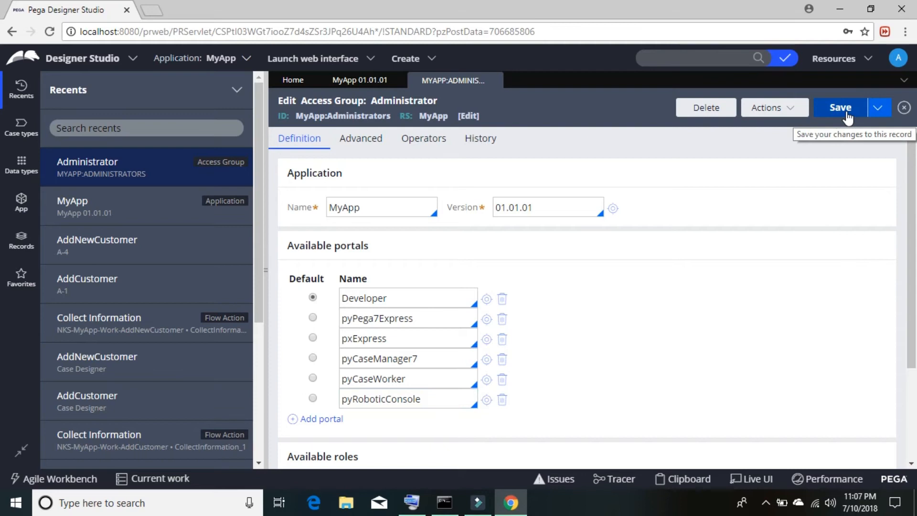
Step: Review the MyApp 01.01.01 record, then save the MYAPP:ADMINISTRATORS access group again
left_click(362, 81)
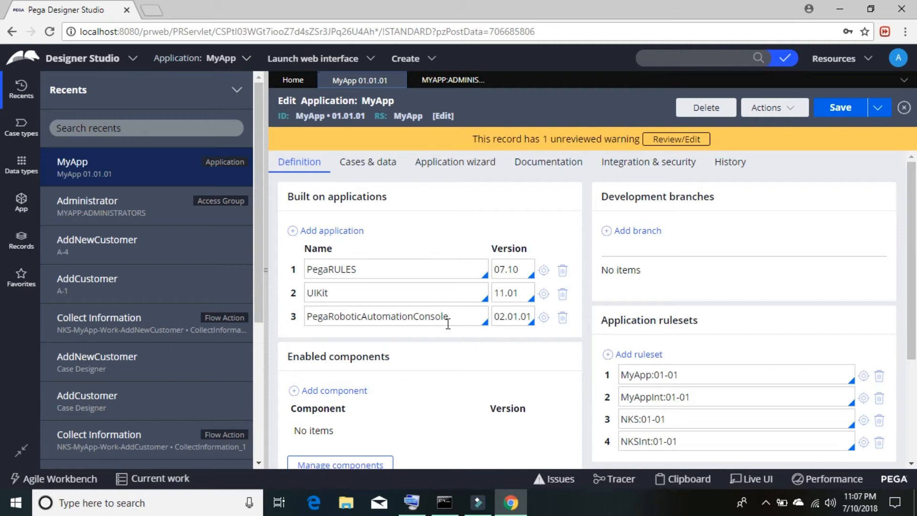
left_click(447, 83)
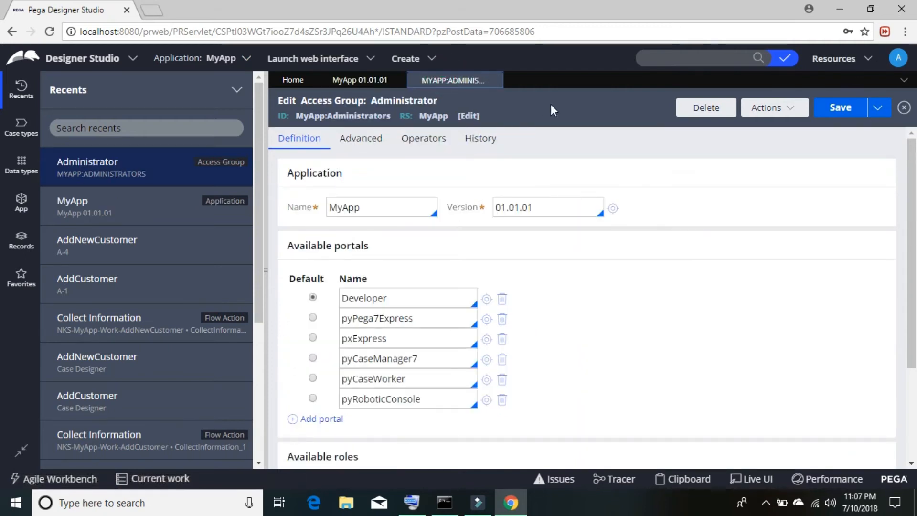
left_click(899, 59)
left_click(883, 135)
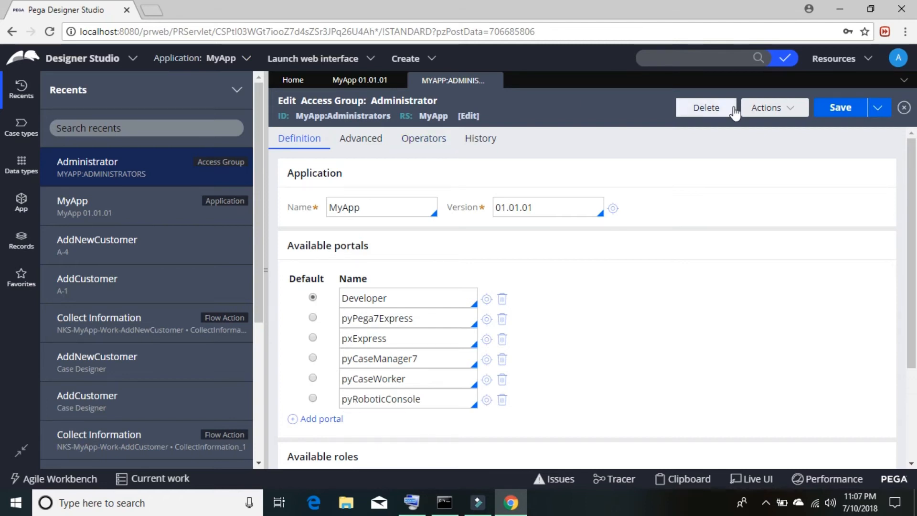
left_click(829, 108)
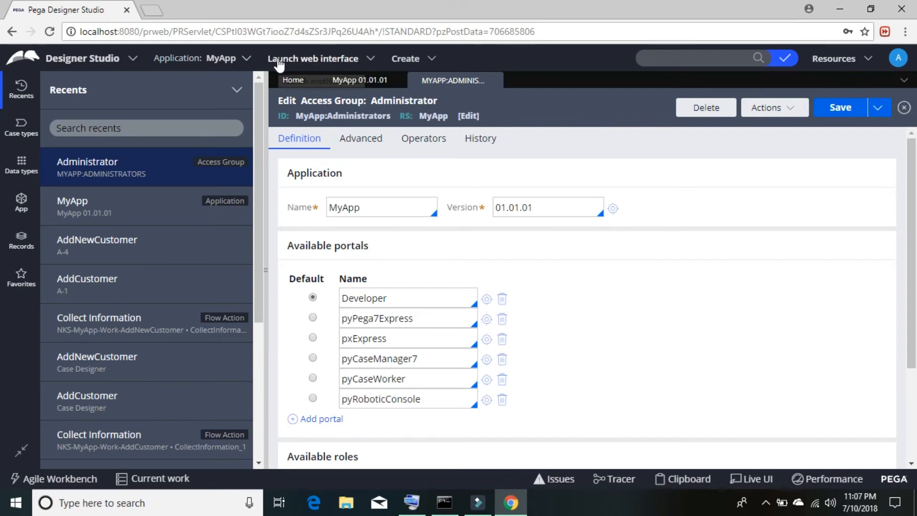
left_click(370, 59)
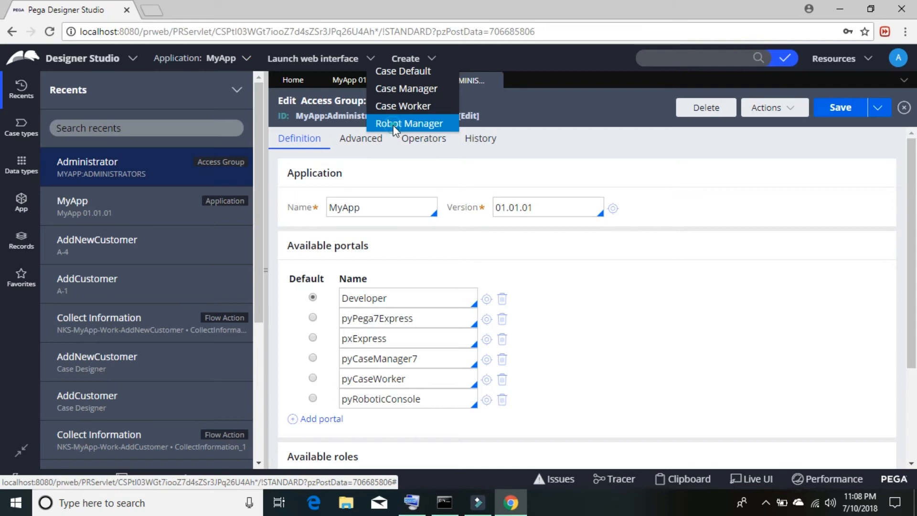
Step: Launch the Robot Manager portal from the Launch web interface menu
left_click(393, 126)
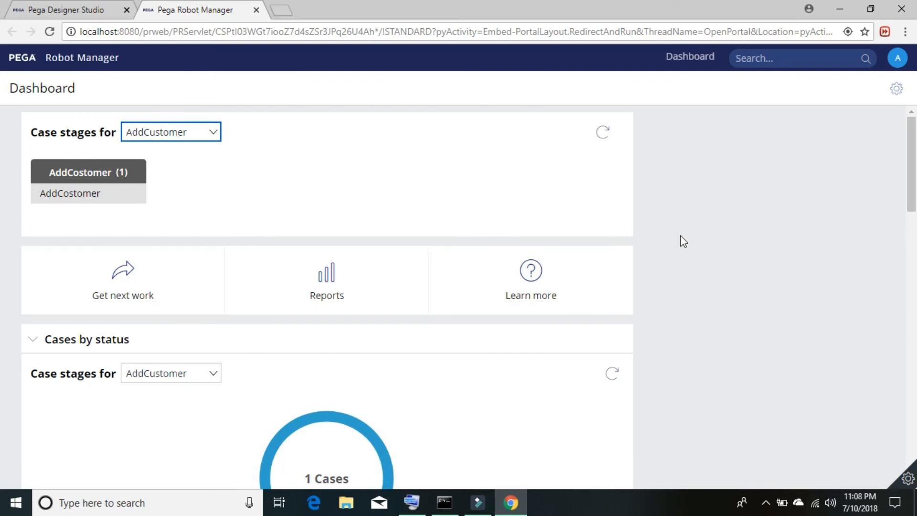
Step: Personalize the dashboard and pick Case lifecycle, Case status and Connected Apps for Slot 1
left_click(896, 91)
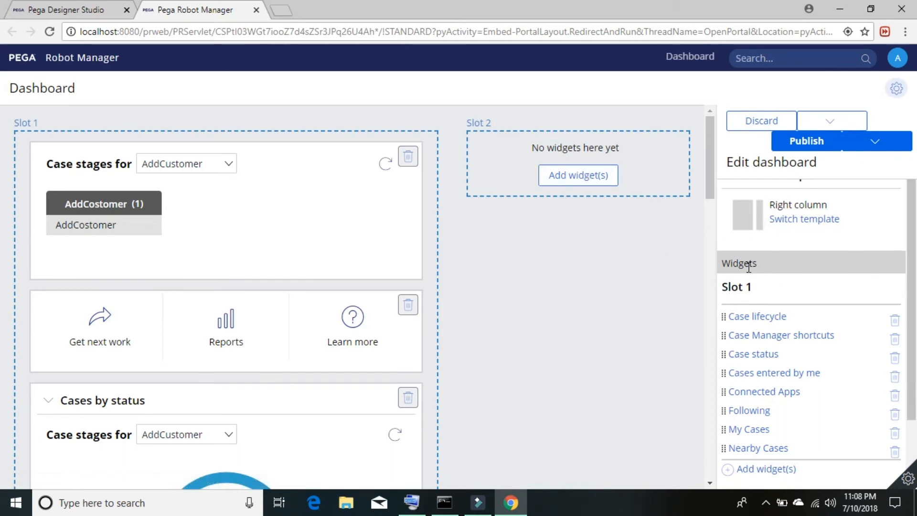
scroll(913, 260, "down", 2)
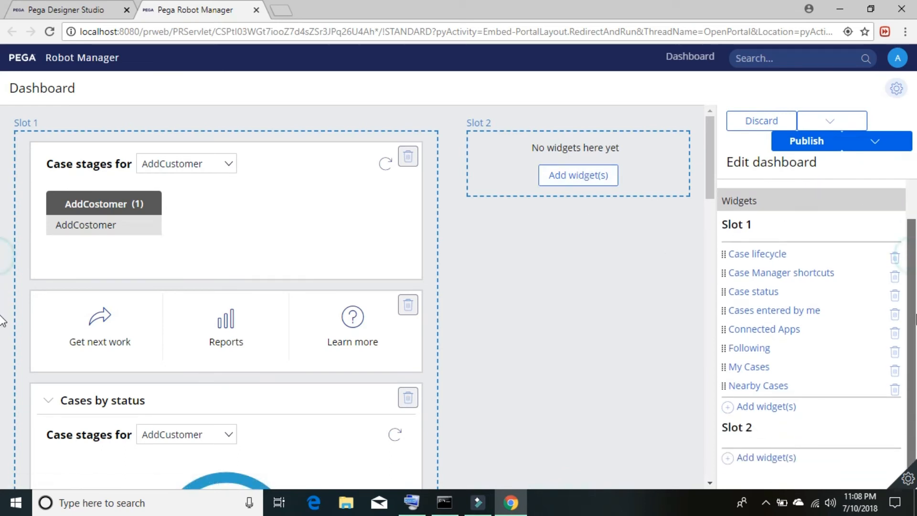
left_click(769, 410)
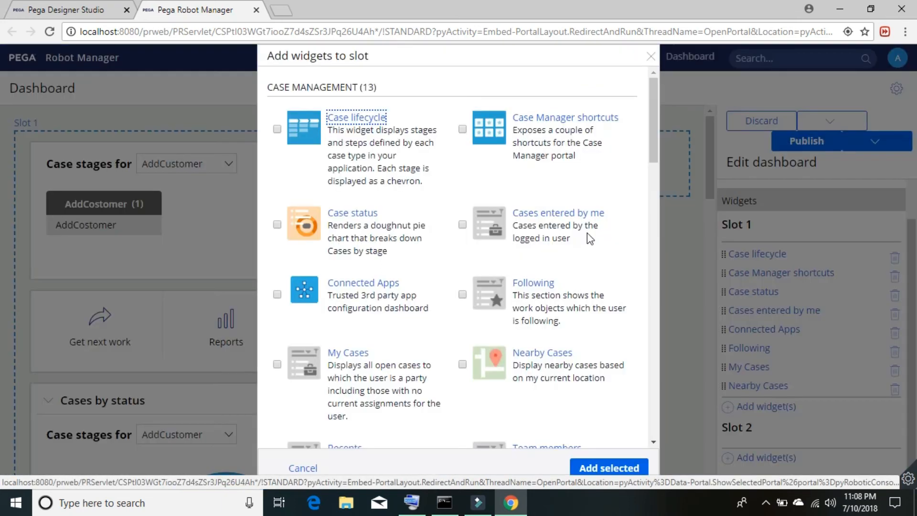
left_click(277, 130)
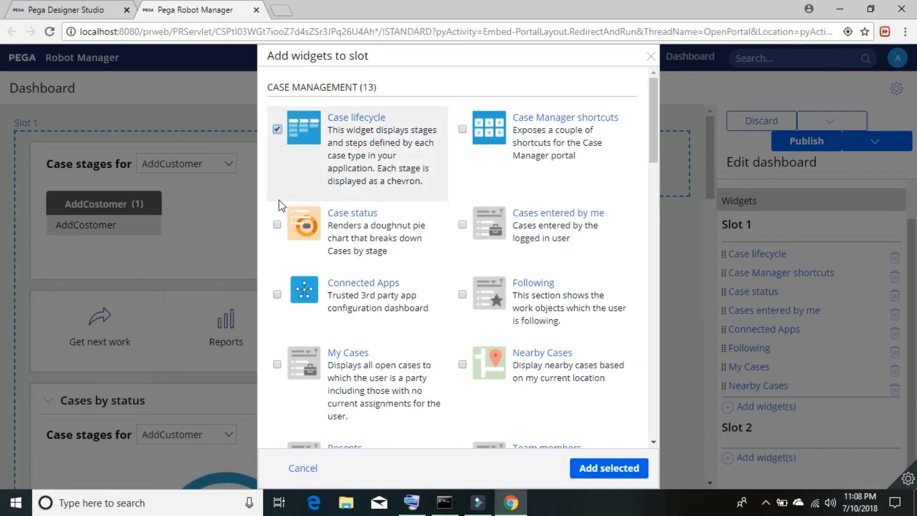
left_click(277, 224)
left_click(277, 294)
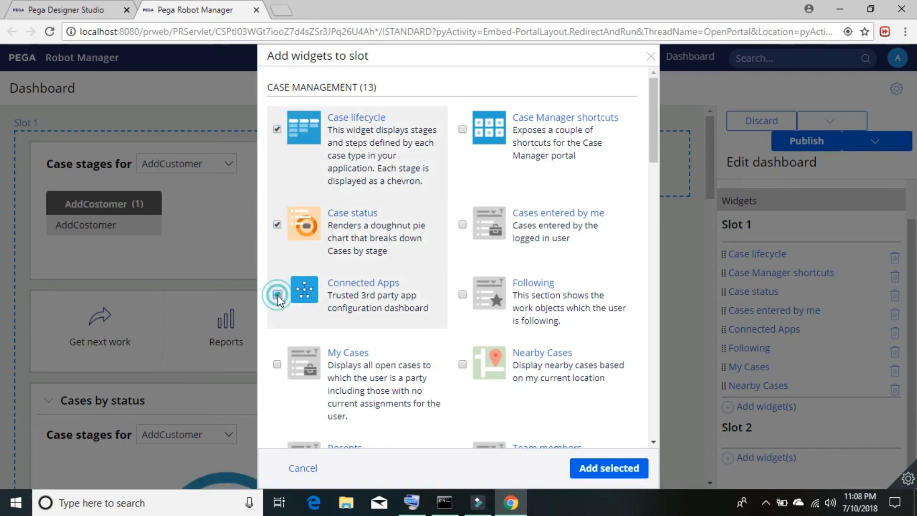
Step: Also pick My Cases, Nearby Cases, Following, Cases entered by me and Case Manager shortcuts, and add them
left_click(277, 365)
left_click(462, 364)
left_click(462, 295)
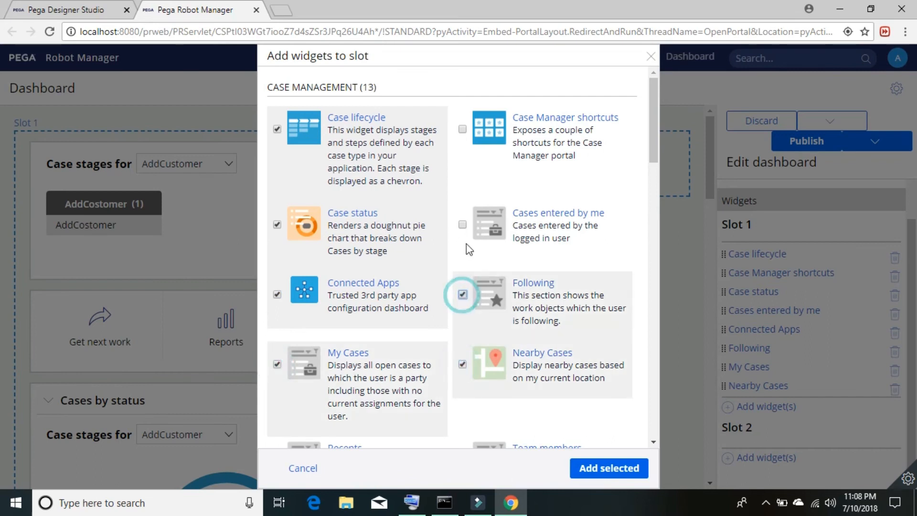
left_click(462, 225)
left_click(462, 130)
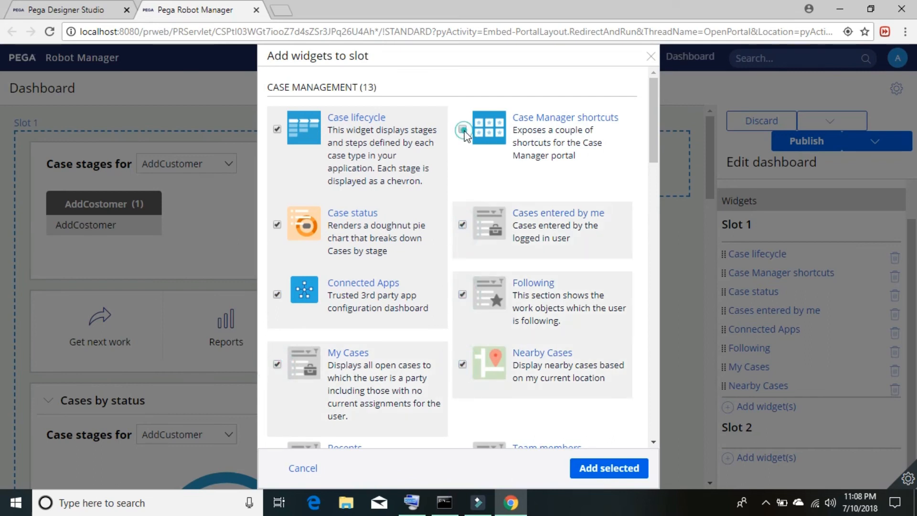
left_click(636, 473)
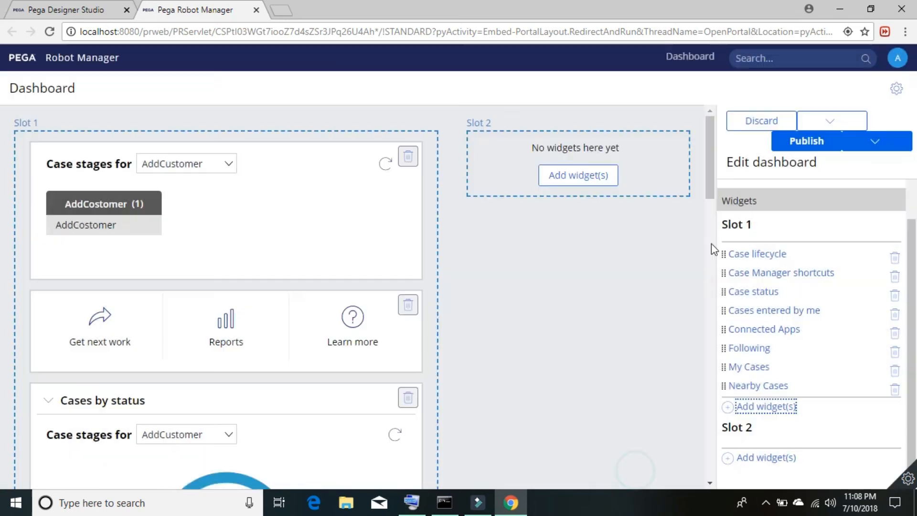
Step: Publish the dashboard, scroll through the new widgets, and close the Robot Manager tab
left_click(807, 142)
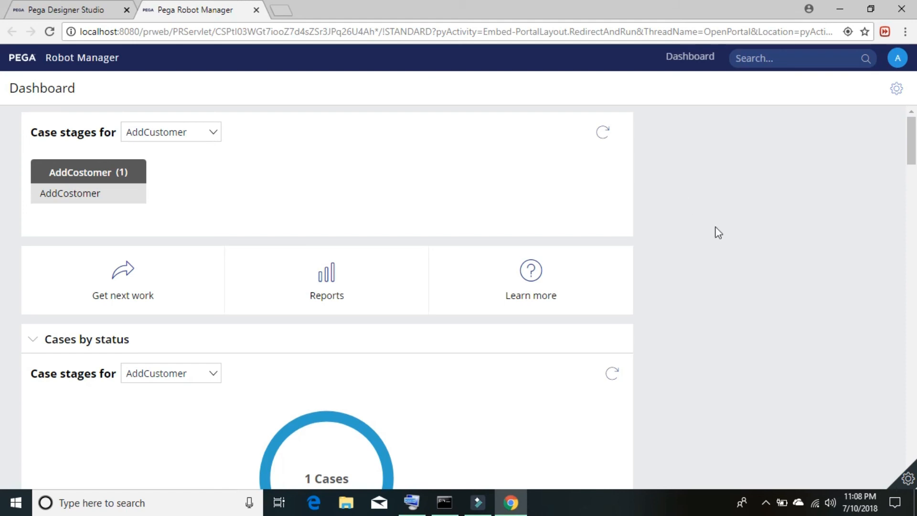
scroll(724, 235, "down", 15)
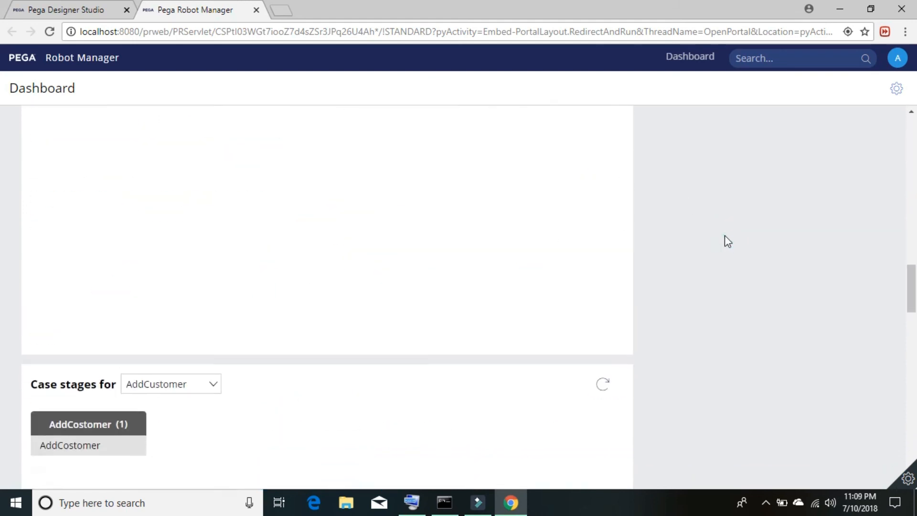
scroll(724, 235, "up", 8)
scroll(724, 235, "down", 12)
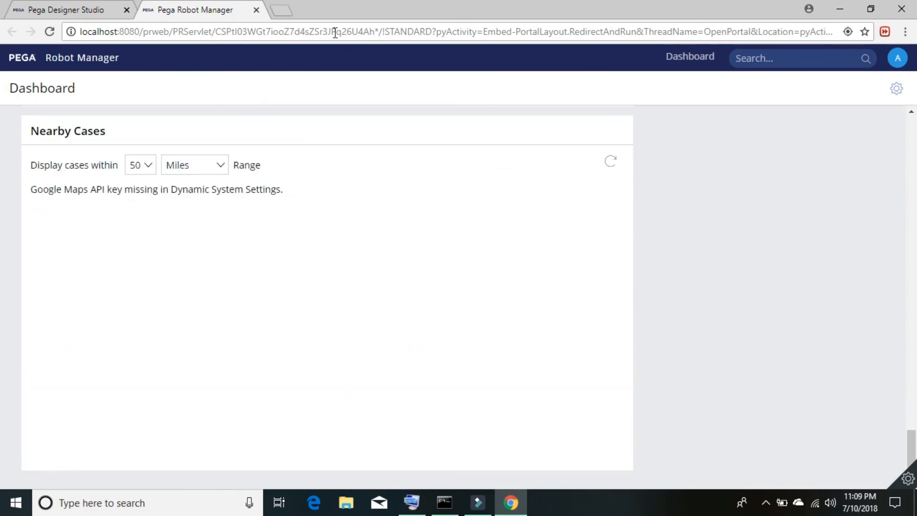
left_click(256, 10)
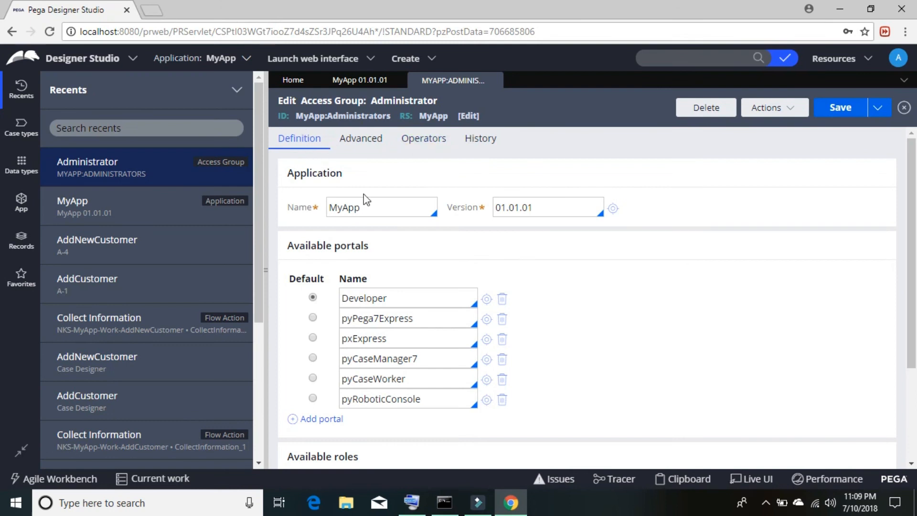
Step: Revisit the MyApp 01.01.01 and access group tabs, then launch Robot Manager again
left_click(359, 80)
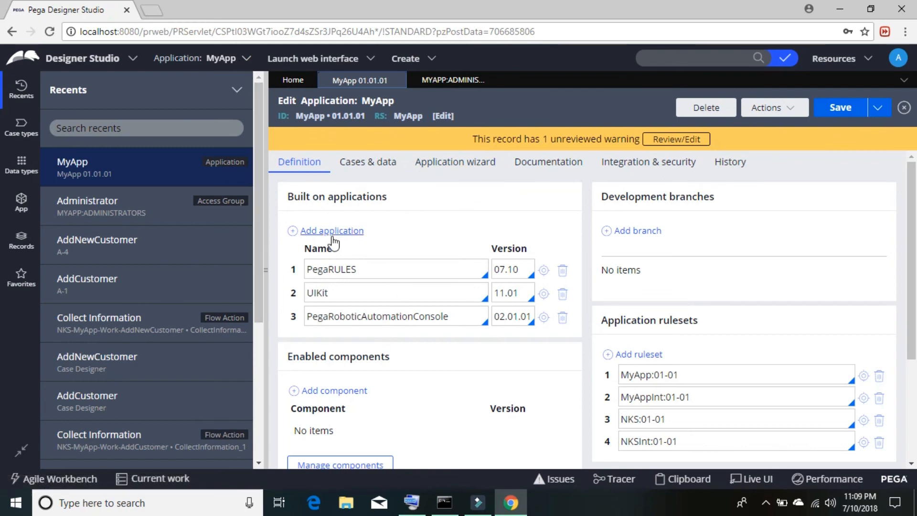
left_click(441, 80)
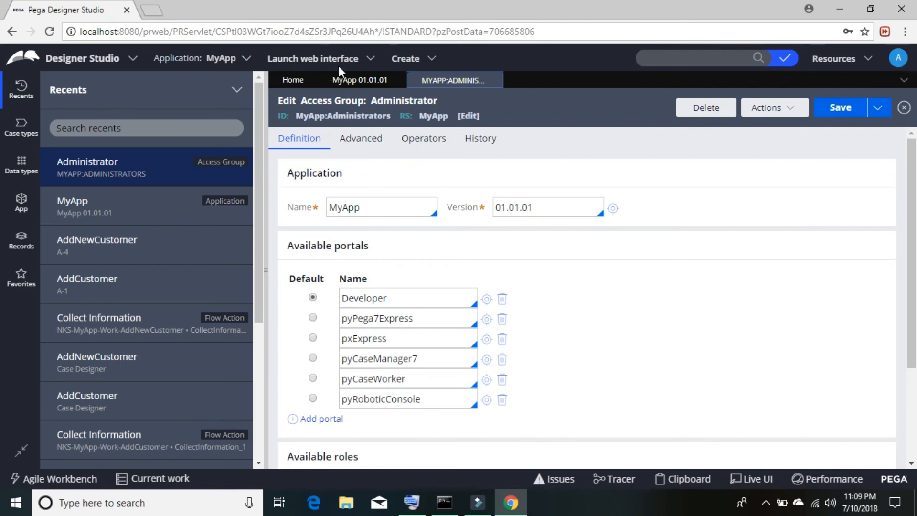
left_click(368, 60)
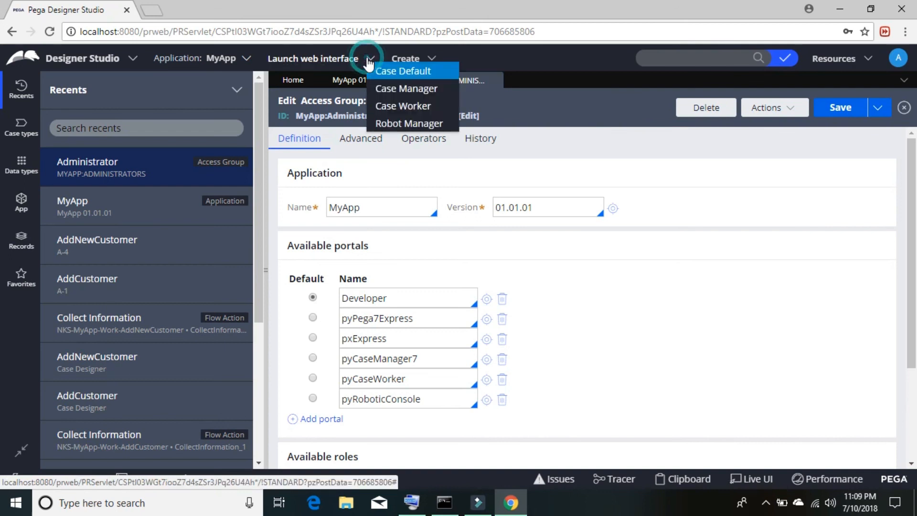
left_click(413, 125)
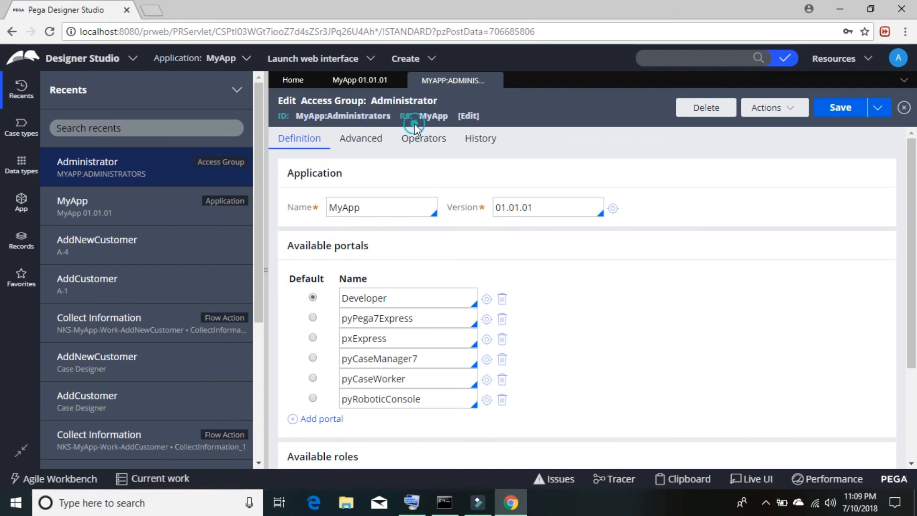